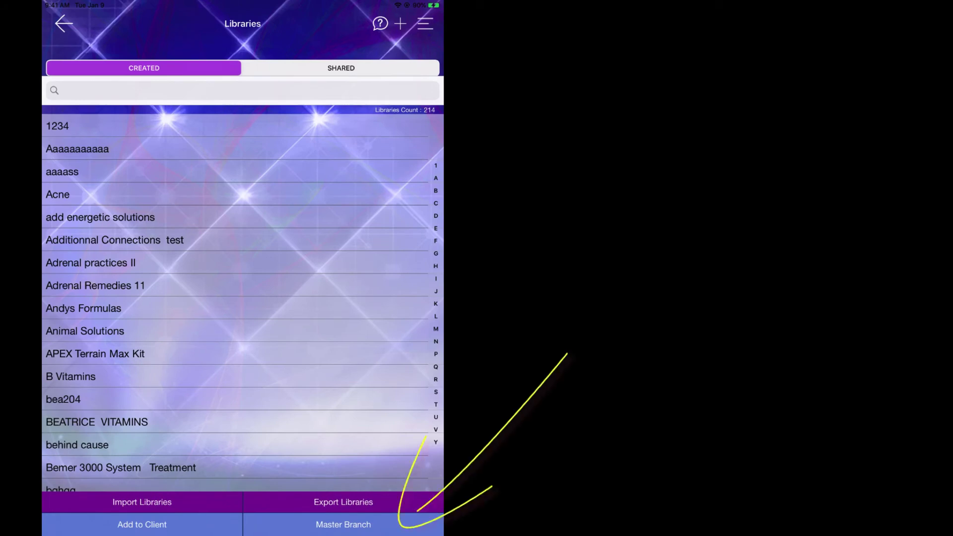
Step: Open the Master Branch playlist list and begin creating a new master branch
click(344, 524)
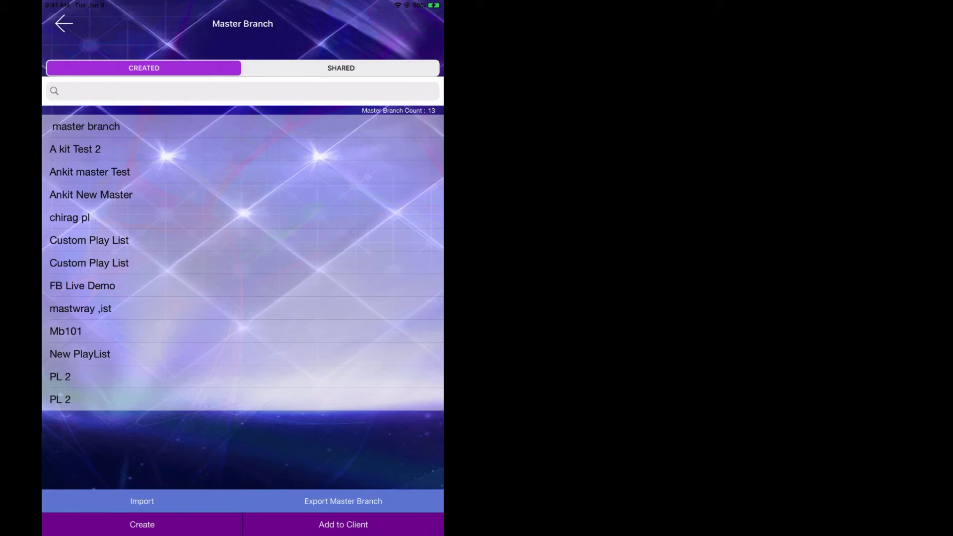
click(141, 524)
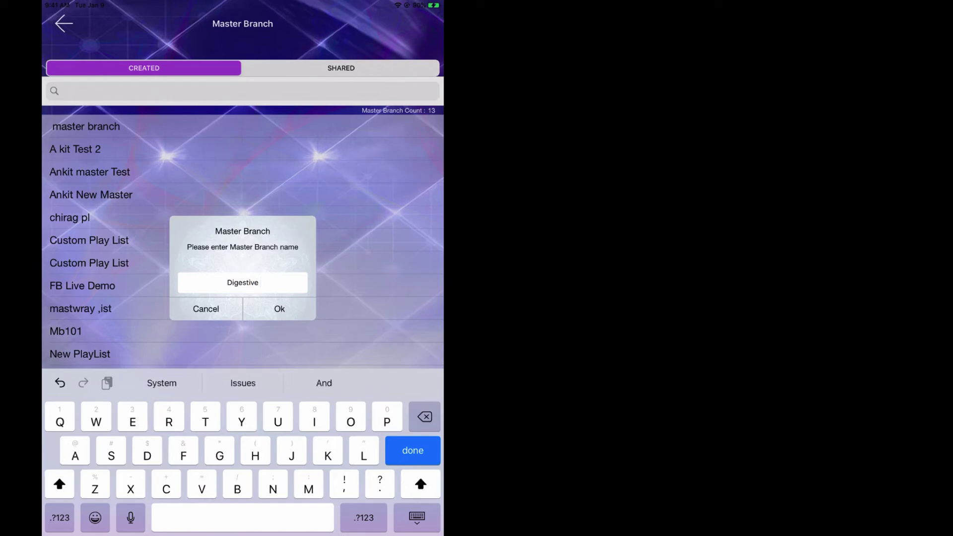
text(Distu)
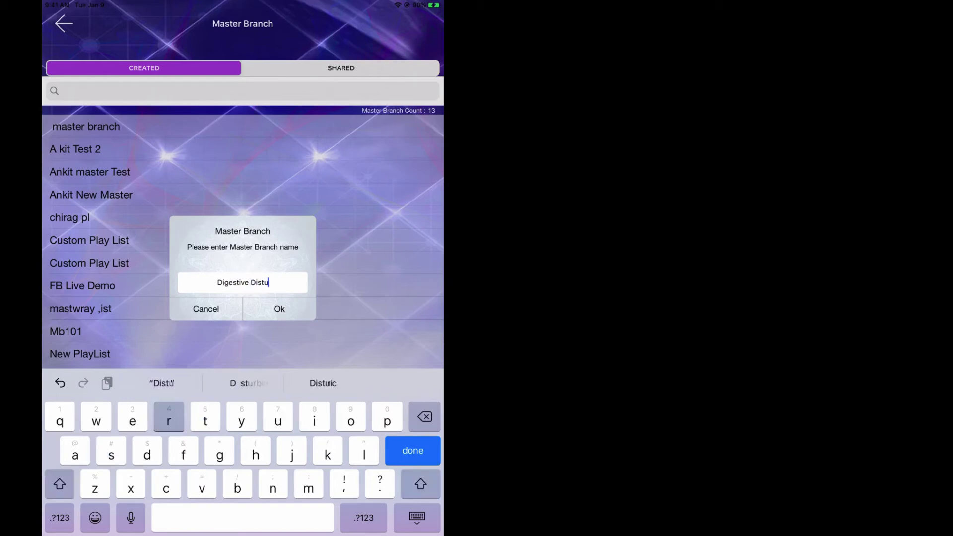
text(rbanc)
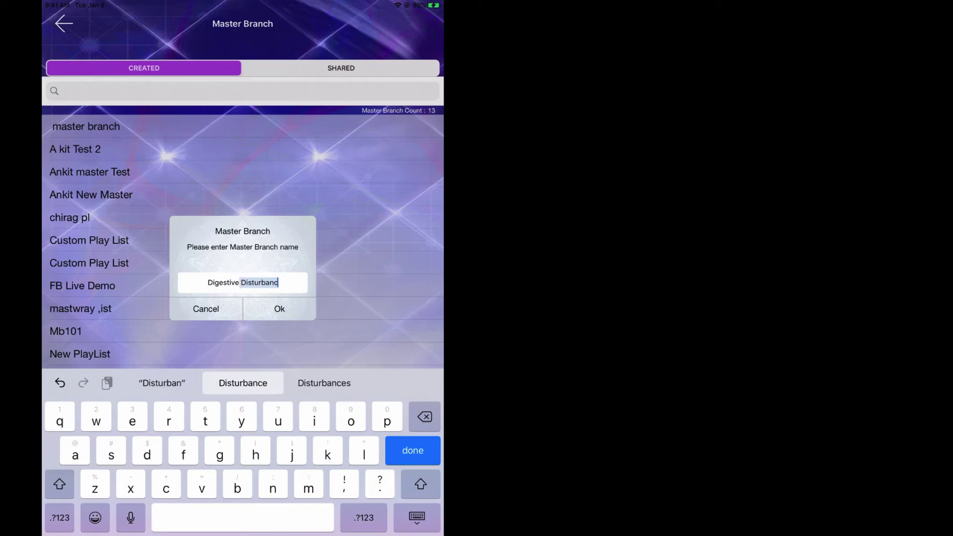
text(es)
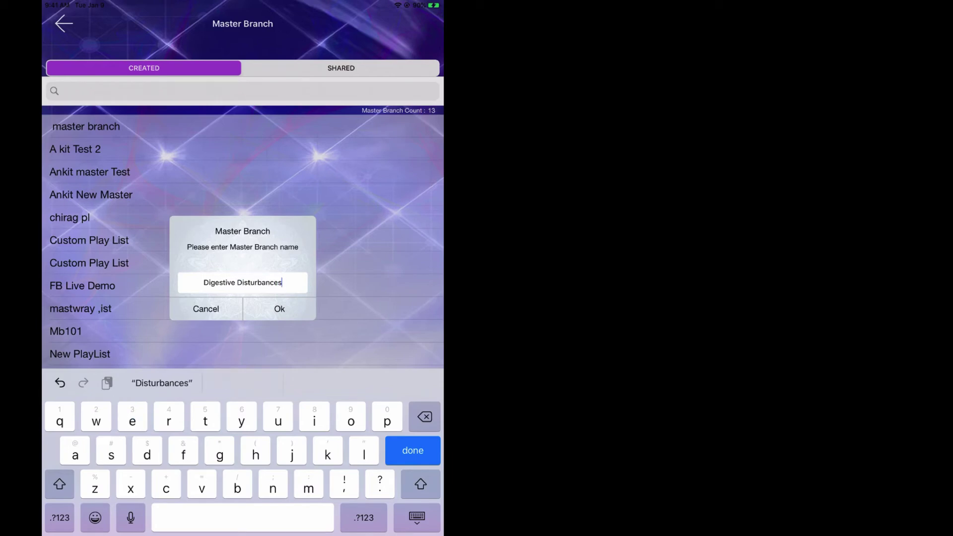
Step: Confirm the Digestive Disturbances name and tick the Canine, Cellulite Solutions and Chakra libraries
click(280, 309)
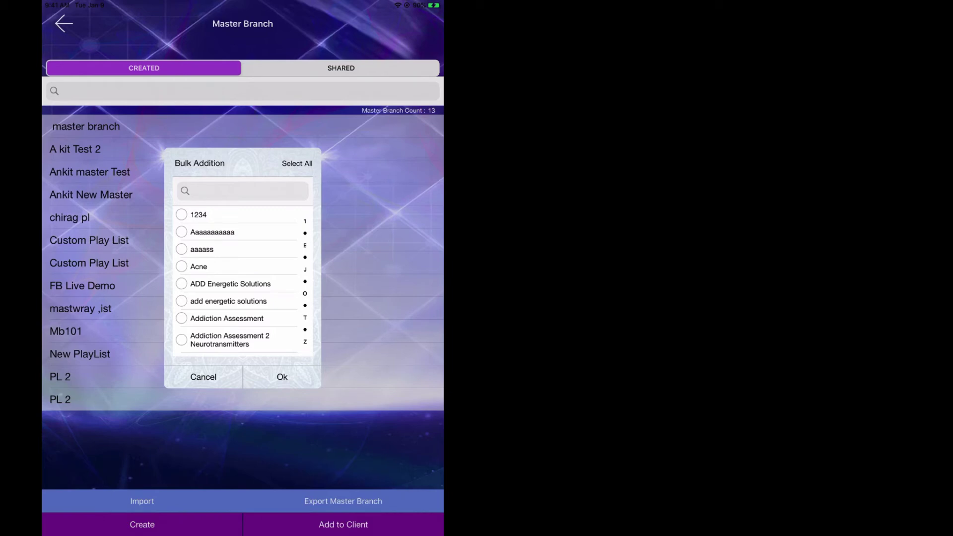
scroll(238, 279, down, 2)
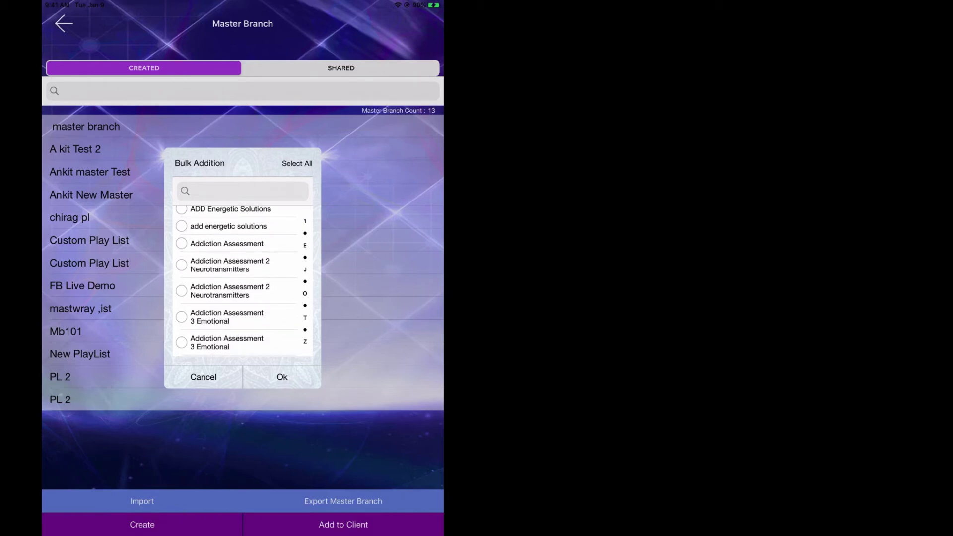
scroll(238, 280, down, 3)
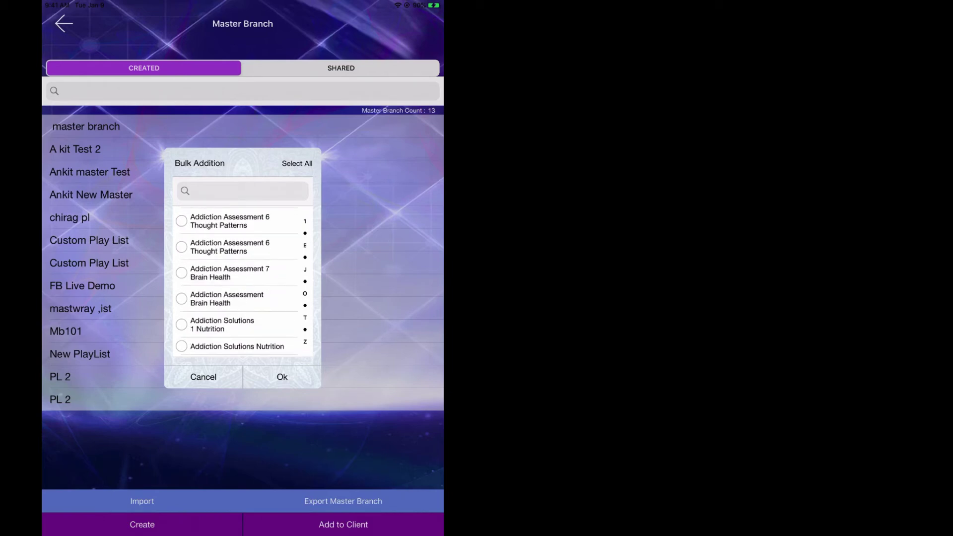
scroll(239, 279, down, 3)
scroll(238, 279, down, 3)
scroll(239, 279, down, 2)
scroll(238, 280, down, 3)
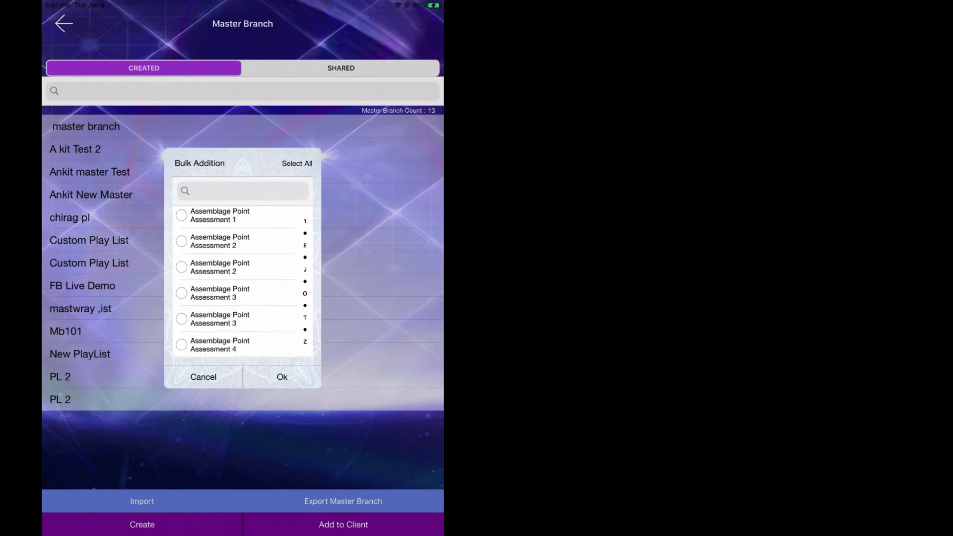
scroll(239, 279, down, 3)
scroll(238, 279, down, 3)
scroll(238, 279, down, 3)
scroll(238, 280, down, 3)
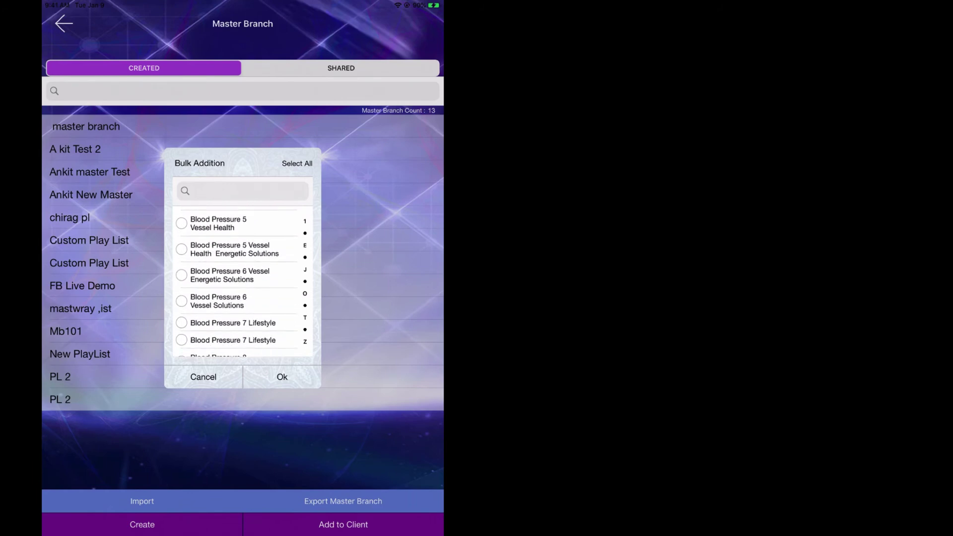
scroll(238, 279, down, 3)
scroll(239, 280, down, 3)
scroll(239, 280, down, 3)
scroll(239, 279, down, 3)
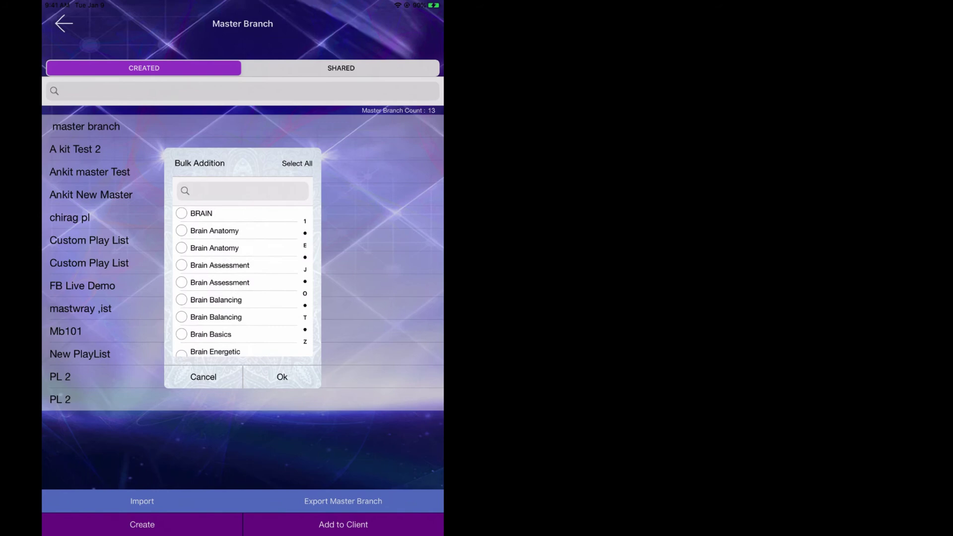
scroll(239, 280, down, 1)
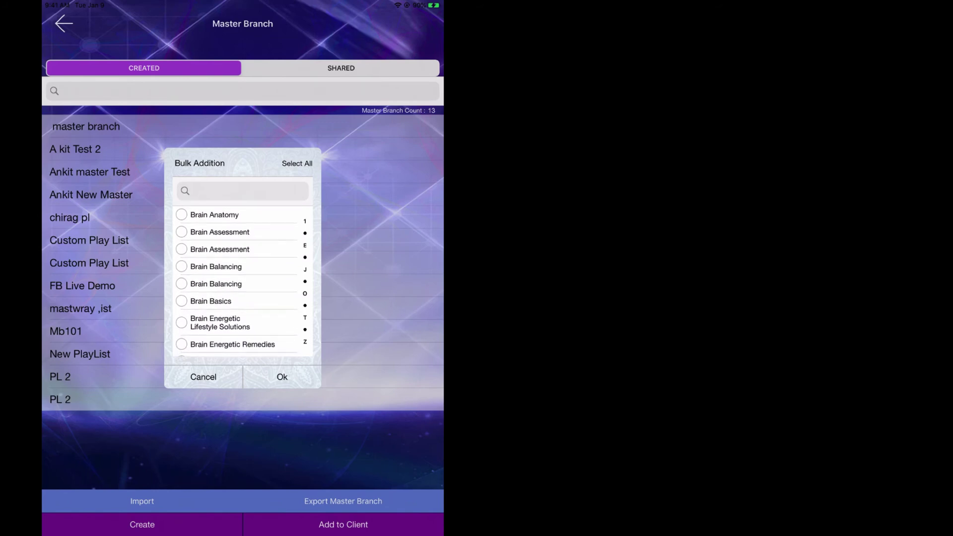
scroll(238, 279, down, 3)
scroll(239, 279, down, 3)
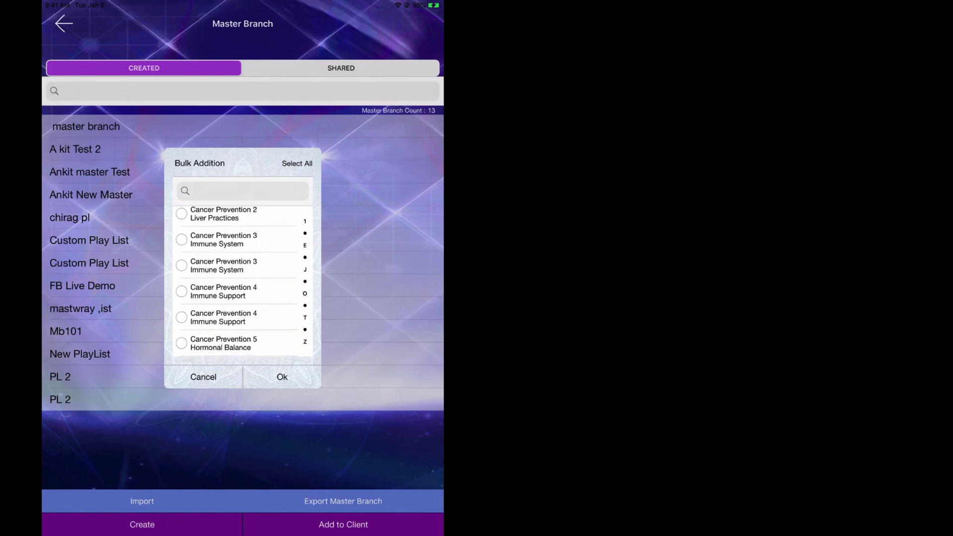
scroll(239, 280, down, 3)
scroll(239, 279, down, 3)
click(181, 264)
click(181, 299)
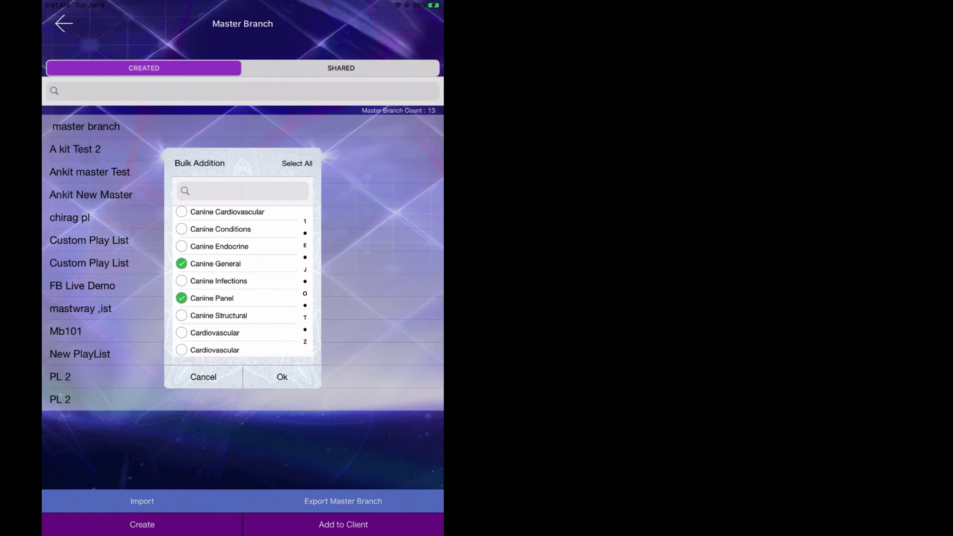
click(181, 333)
scroll(238, 279, down, 2)
click(181, 259)
click(181, 316)
scroll(238, 279, down, 5)
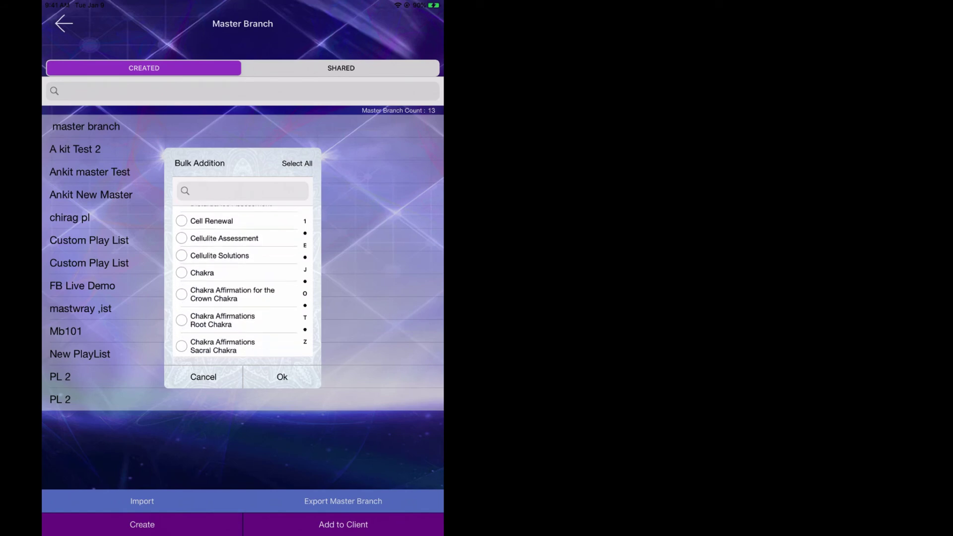
click(181, 303)
click(181, 329)
Step: Tick Cellulite Assessment and the Crown, Brow, Heart and Throat Chakra Affirmations libraries
click(182, 354)
click(181, 256)
click(182, 239)
click(181, 220)
click(182, 277)
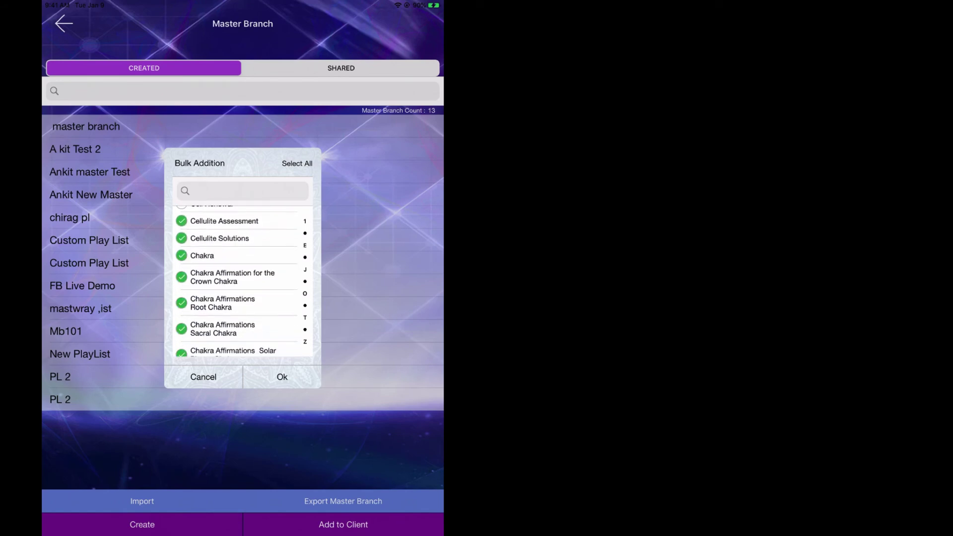
scroll(238, 280, down, 3)
click(181, 293)
click(181, 318)
click(181, 344)
scroll(239, 279, down, 2)
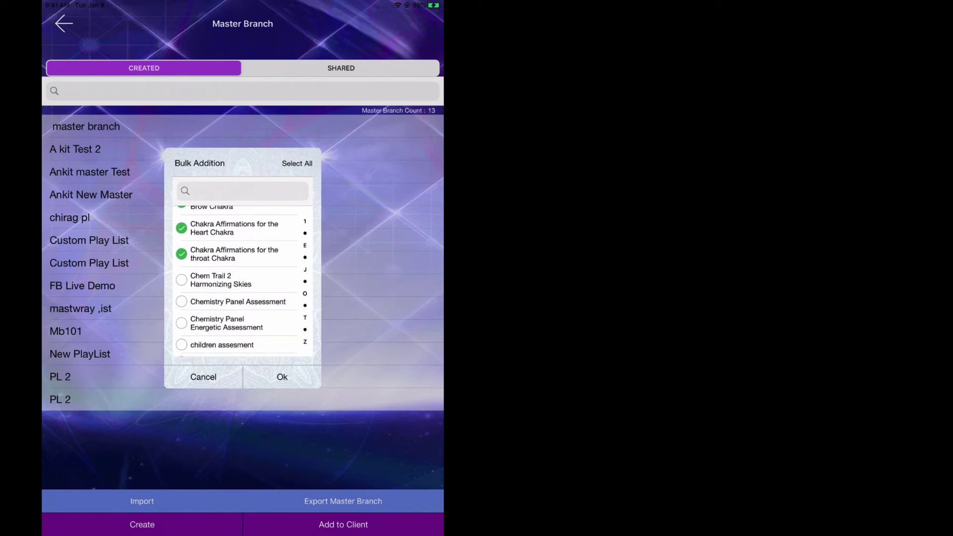
Step: Add Chem Trail 2, both Chemistry Panel assessments and children assessment, then save
click(180, 279)
click(181, 324)
click(181, 344)
click(181, 302)
click(282, 377)
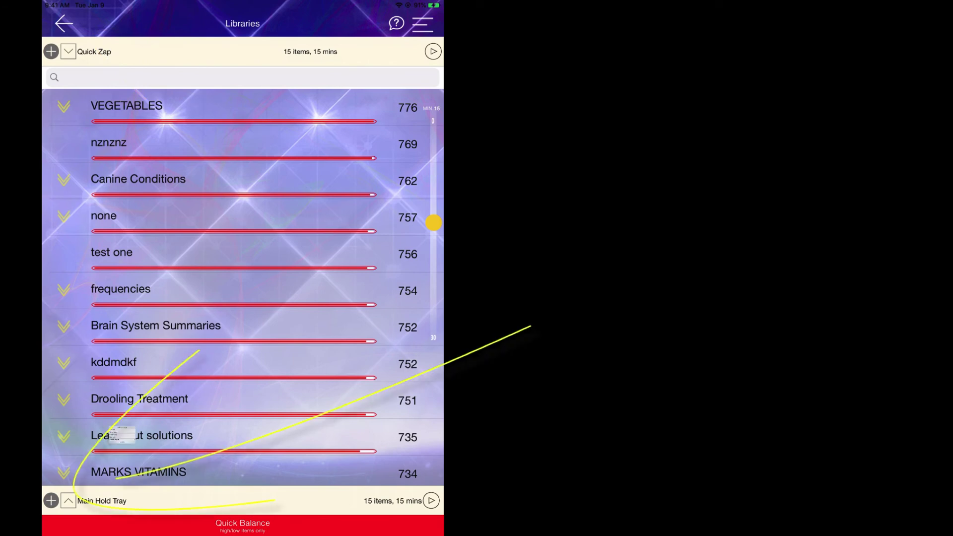
Step: Bulk-load the Digestive Disturbances custom playlist into the Main Hold Tray
click(51, 501)
click(119, 462)
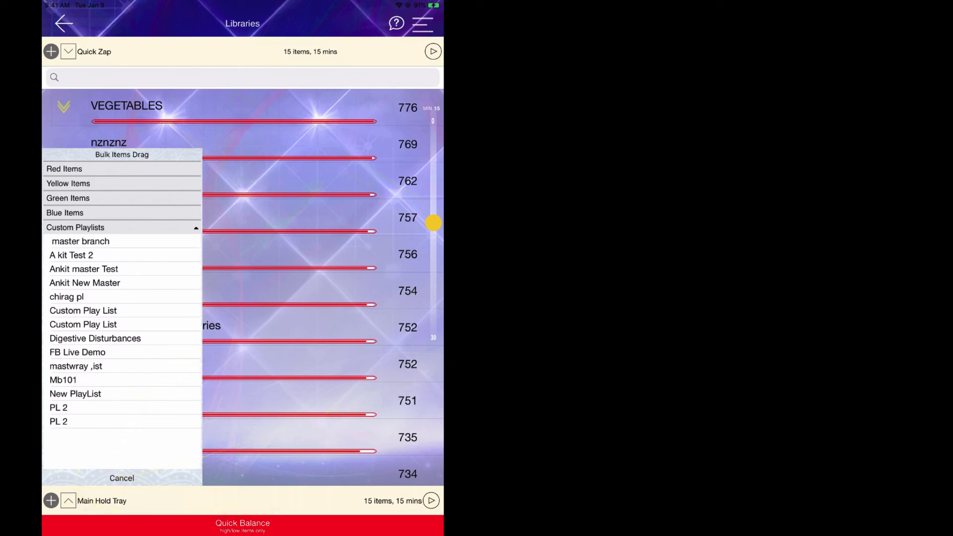
click(81, 242)
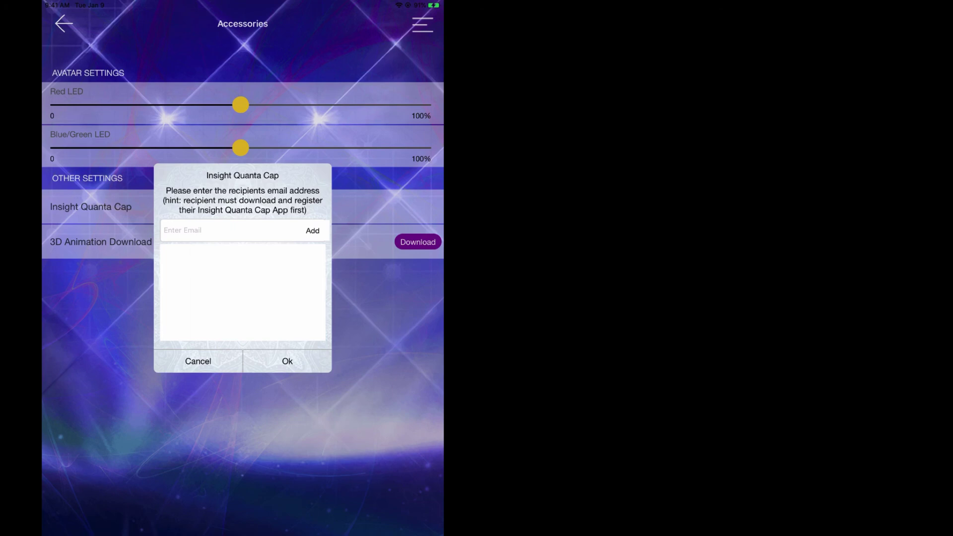
Step: Try sending to Insight Quanta Cap with no recipient email added
click(287, 360)
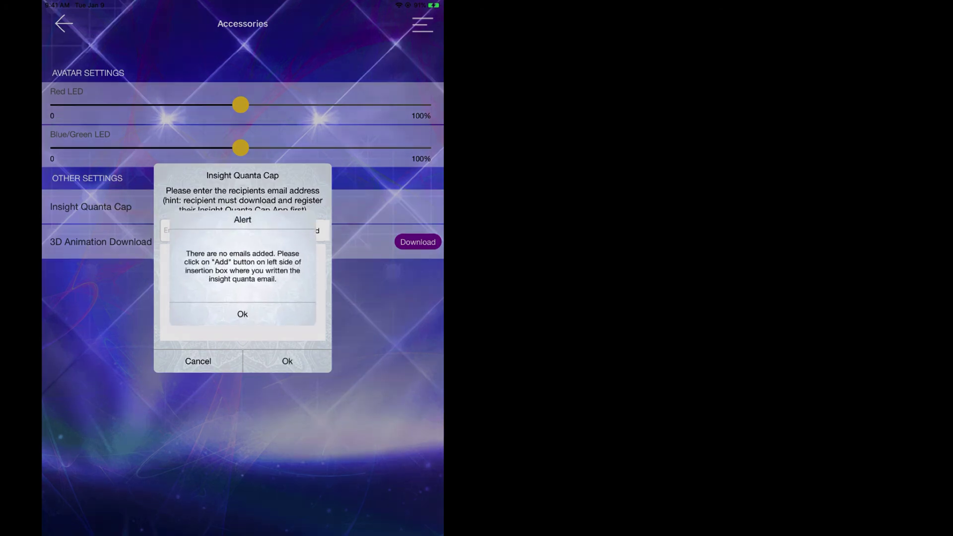